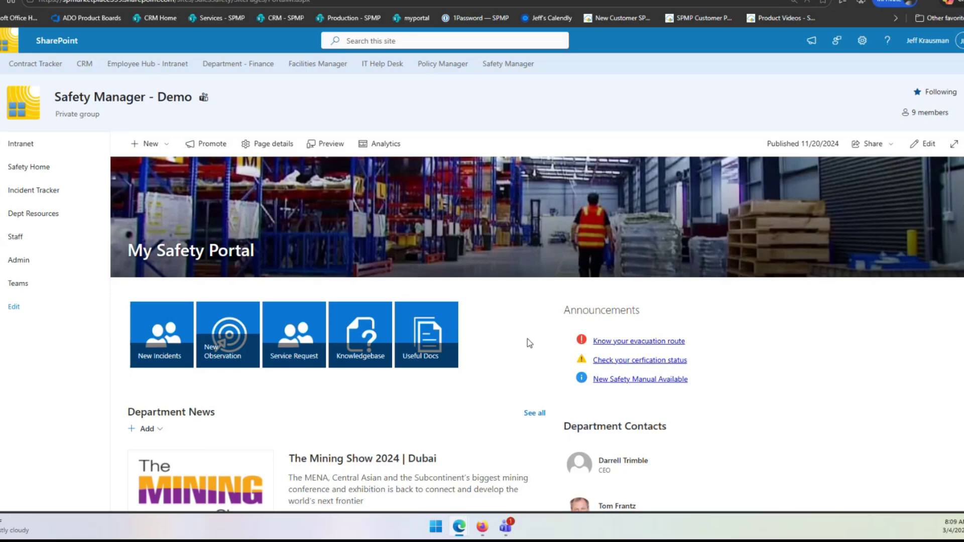
View the Safety Staff Portal home page, then return to the My Safety Portal page.
{"action": "left_click", "coordinate": [30, 166]}
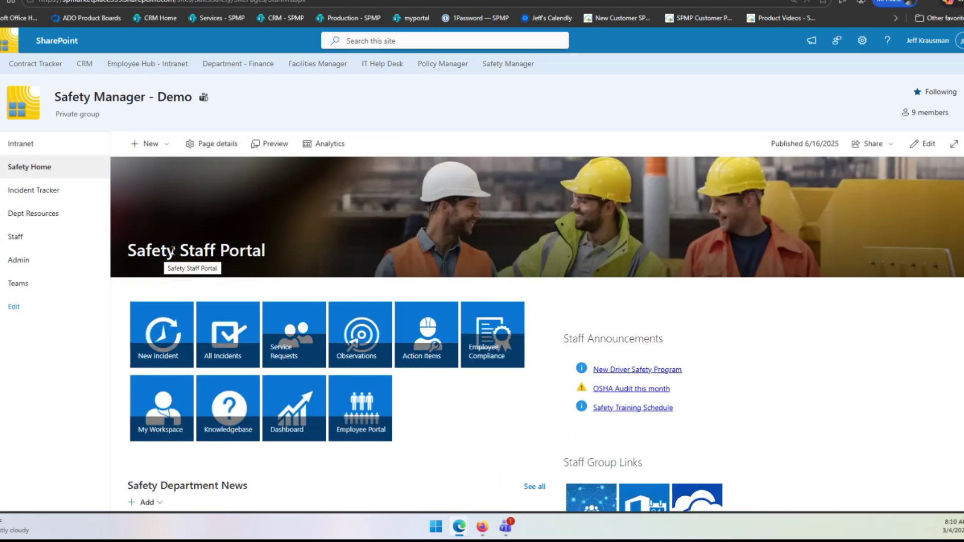
{"action": "key", "text": "alt+Left"}
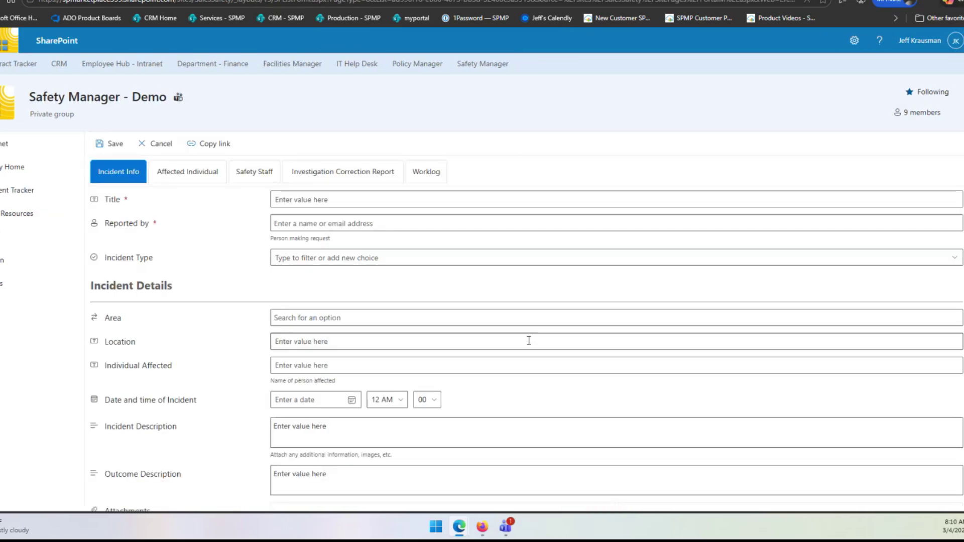
On the new incident form, review the Title field and the available choices for Incident Type and Area.
{"action": "scroll", "coordinate": [529, 340], "scroll_direction": "down", "scroll_amount": 1}
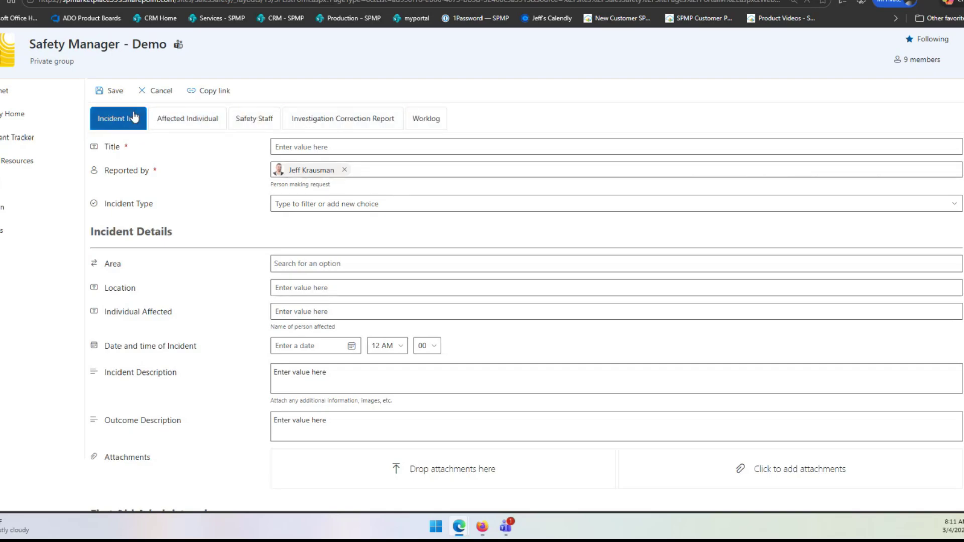
{"action": "left_click", "coordinate": [292, 145]}
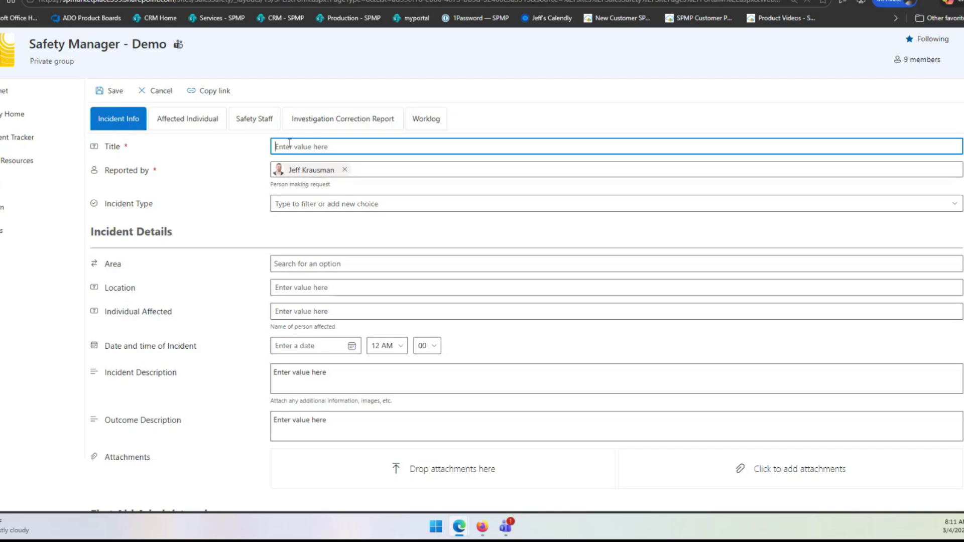
{"action": "left_click", "coordinate": [335, 204]}
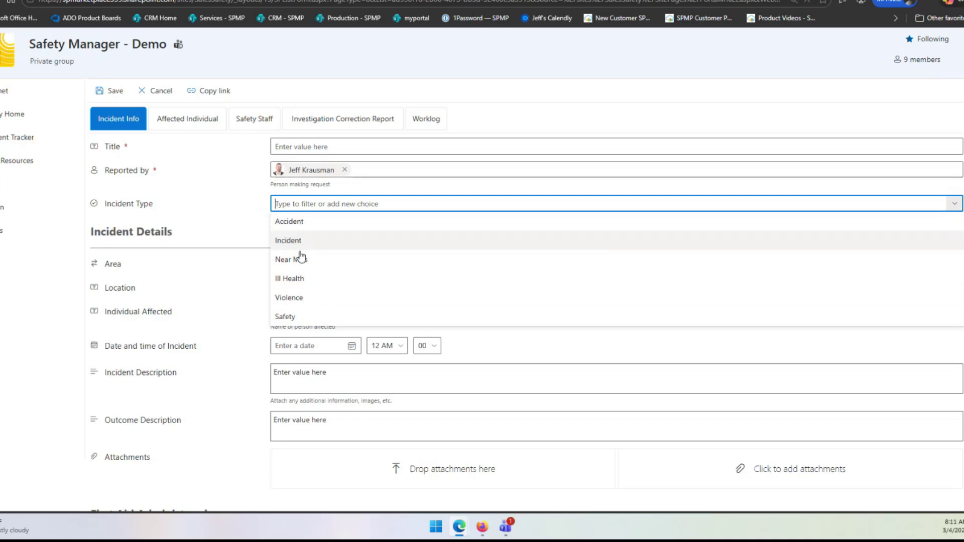
{"action": "left_click", "coordinate": [387, 201]}
{"action": "left_click", "coordinate": [360, 269]}
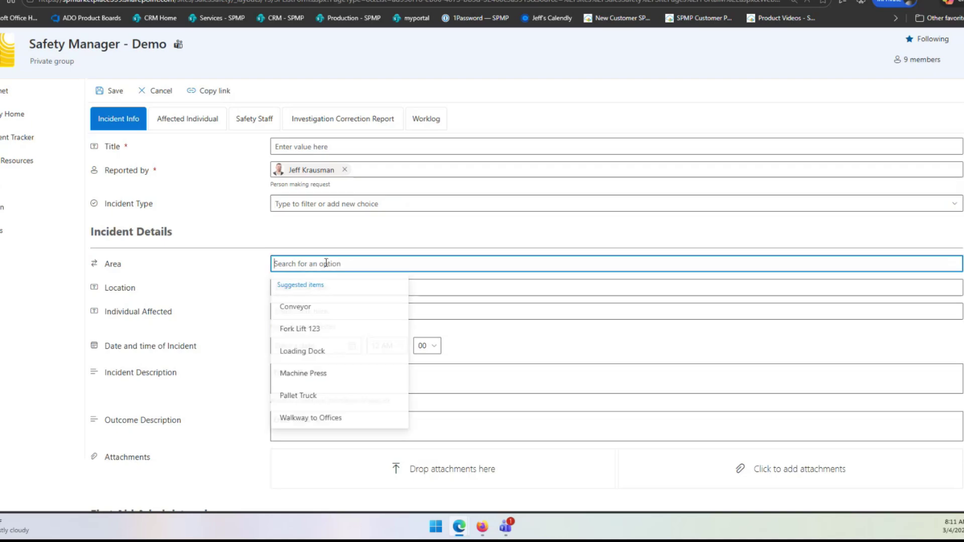
{"action": "left_click", "coordinate": [254, 262]}
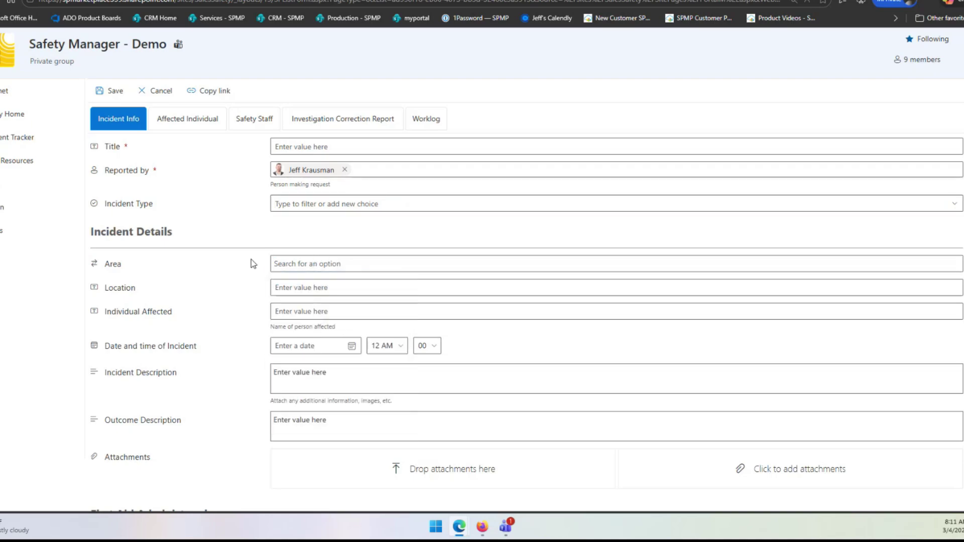
{"action": "left_click", "coordinate": [296, 312]}
Set First Aid Administered to Yes on the incident form.
{"action": "scroll", "coordinate": [297, 312], "scroll_direction": "down", "scroll_amount": 2}
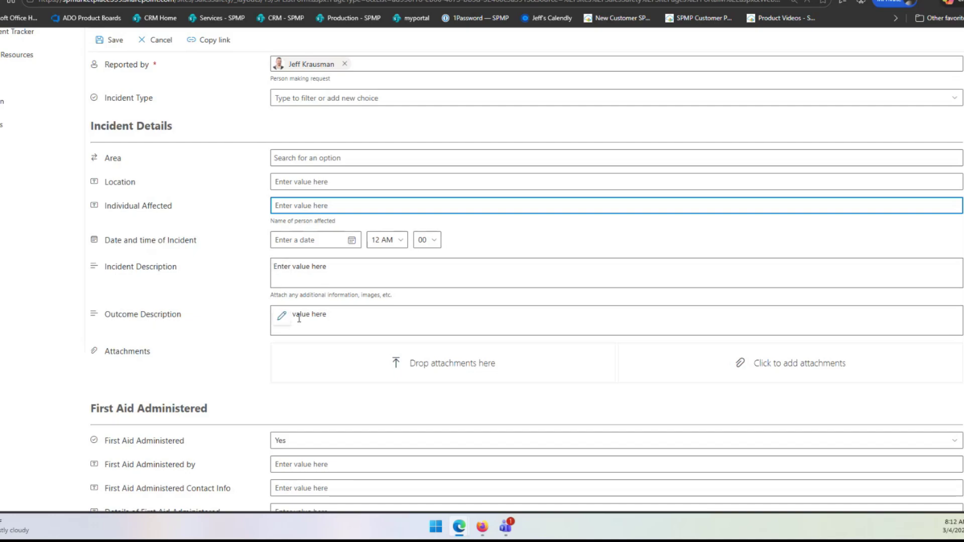
{"action": "scroll", "coordinate": [442, 314], "scroll_direction": "down", "scroll_amount": 1}
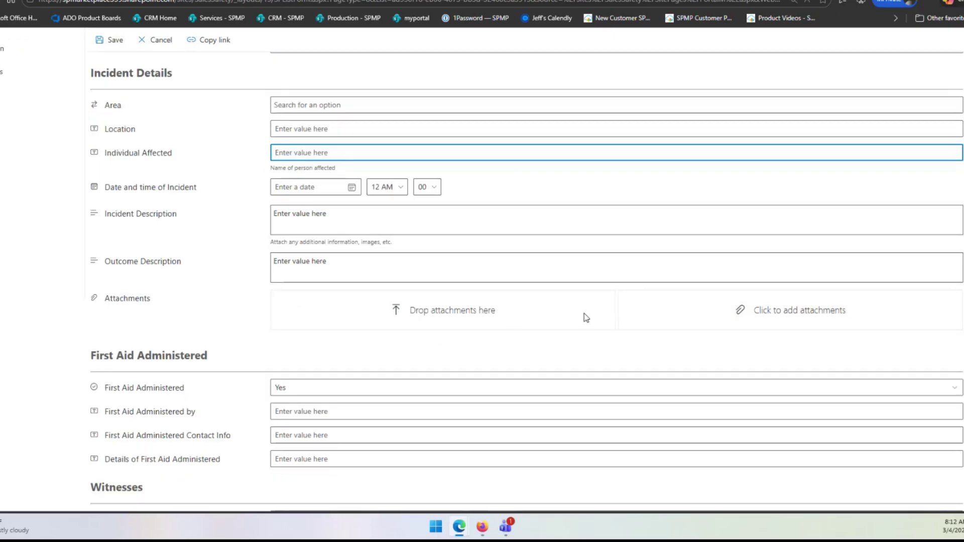
{"action": "scroll", "coordinate": [586, 317], "scroll_direction": "down", "scroll_amount": 4}
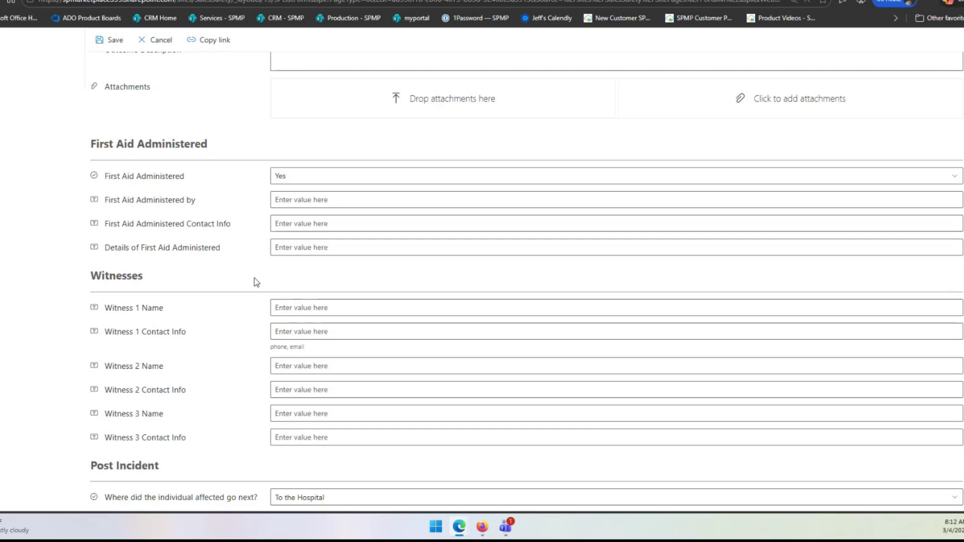
{"action": "scroll", "coordinate": [257, 283], "scroll_direction": "down", "scroll_amount": 1}
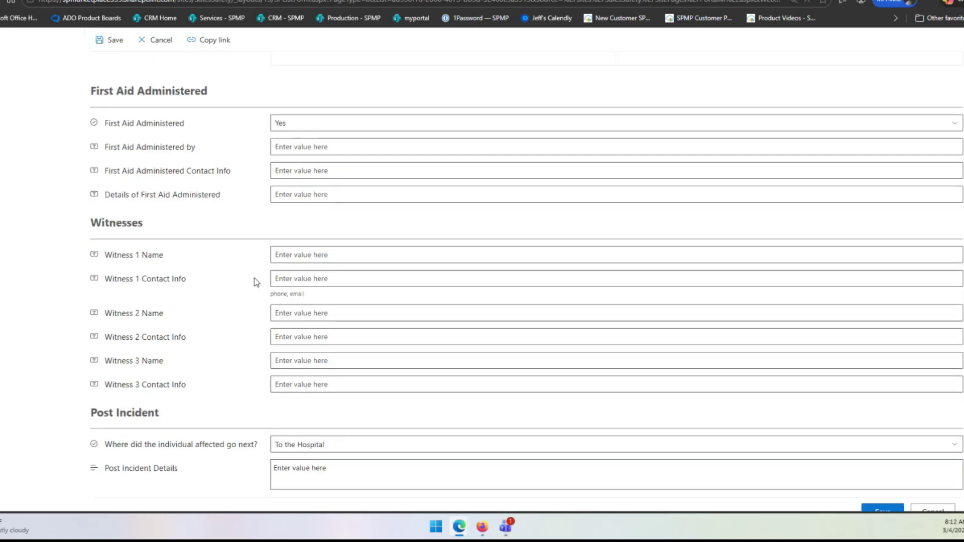
{"action": "left_click", "coordinate": [283, 124]}
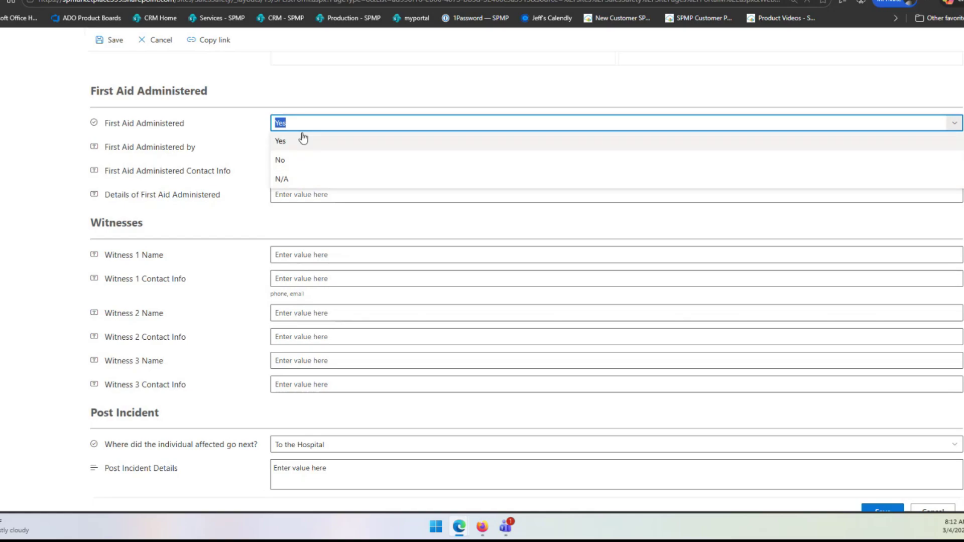
{"action": "left_click", "coordinate": [303, 141]}
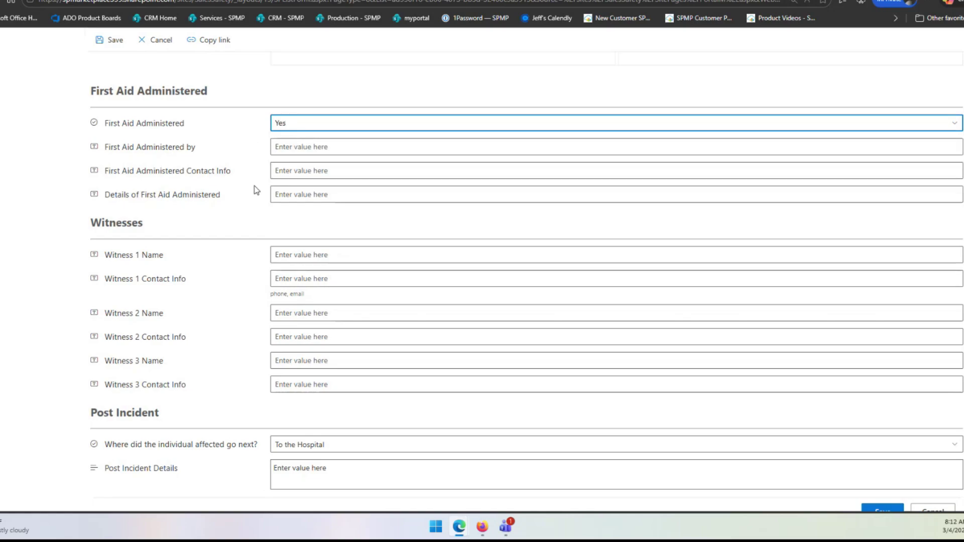
{"action": "scroll", "coordinate": [255, 201], "scroll_direction": "down", "scroll_amount": 1}
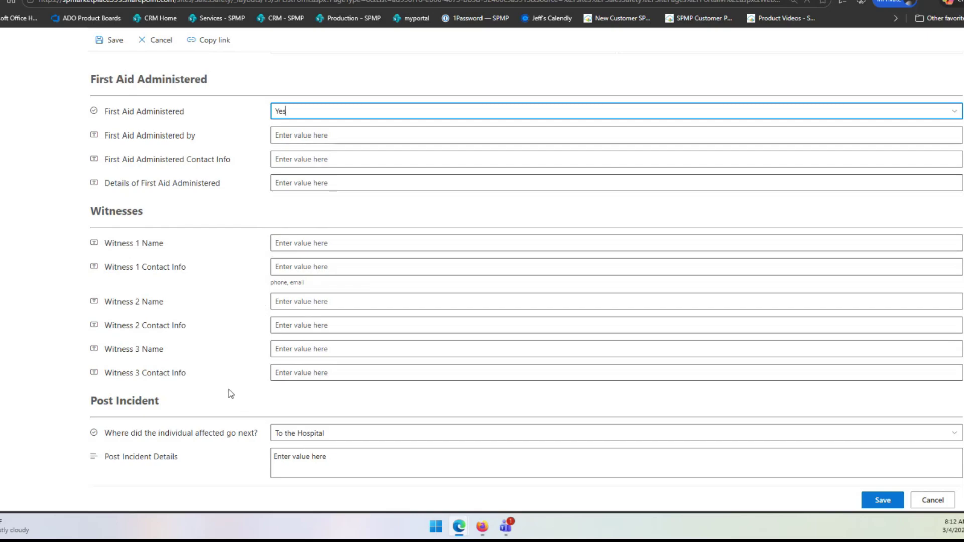
Review the Post Incident choices for where the affected individual went next.
{"action": "left_click_drag", "start_coordinate": [97, 401], "coordinate": [324, 418]}
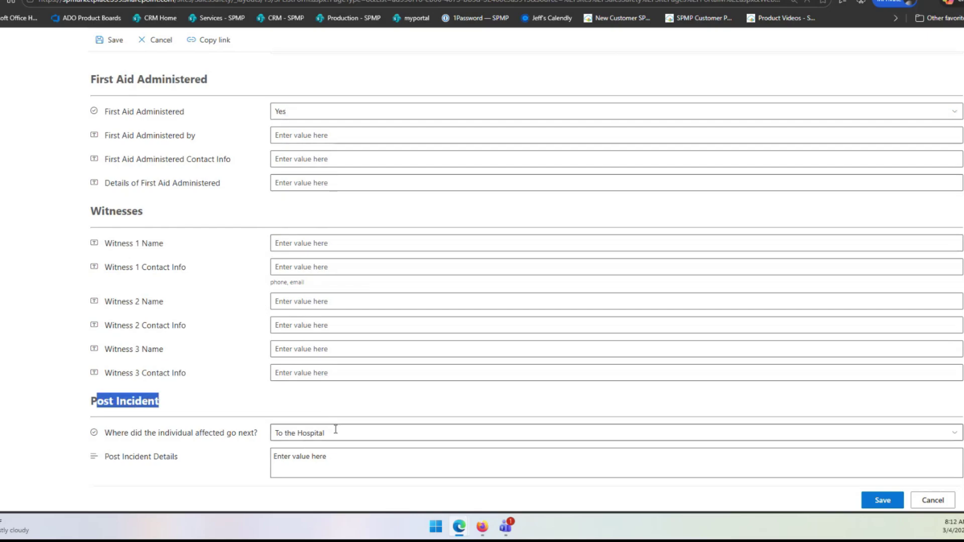
{"action": "left_click", "coordinate": [354, 437]}
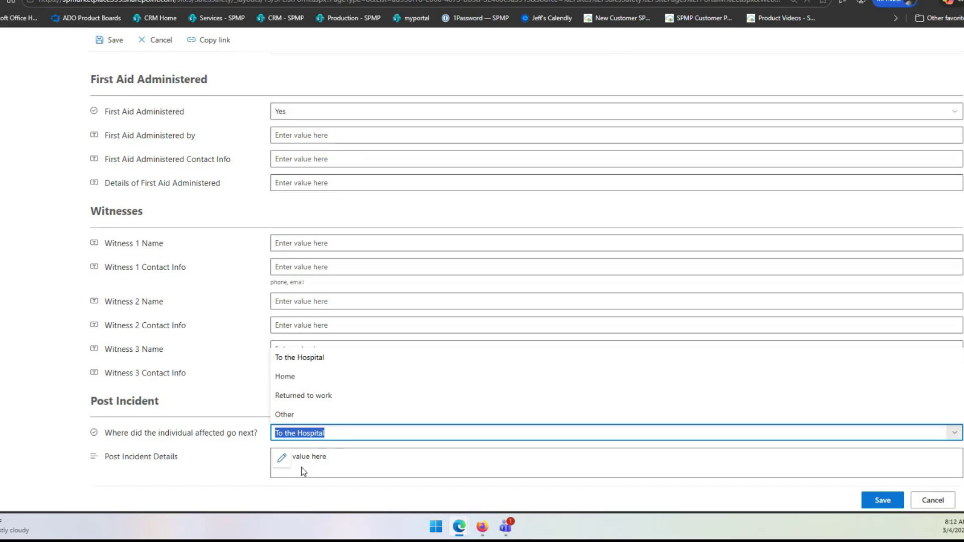
{"action": "left_click", "coordinate": [324, 458]}
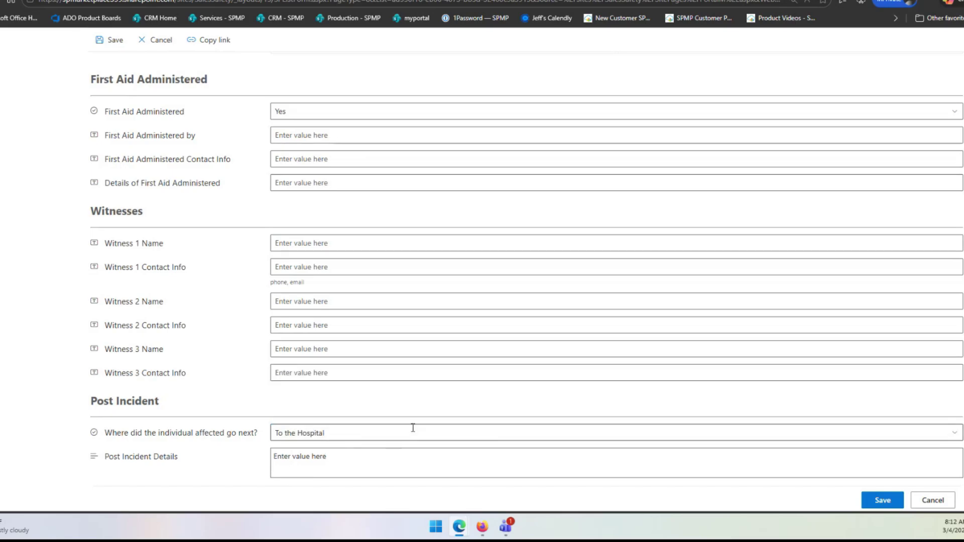
Examine the Affected Individual section of the form, including the Not Employee fields for employer details.
{"action": "scroll", "coordinate": [413, 427], "scroll_direction": "up", "scroll_amount": 10}
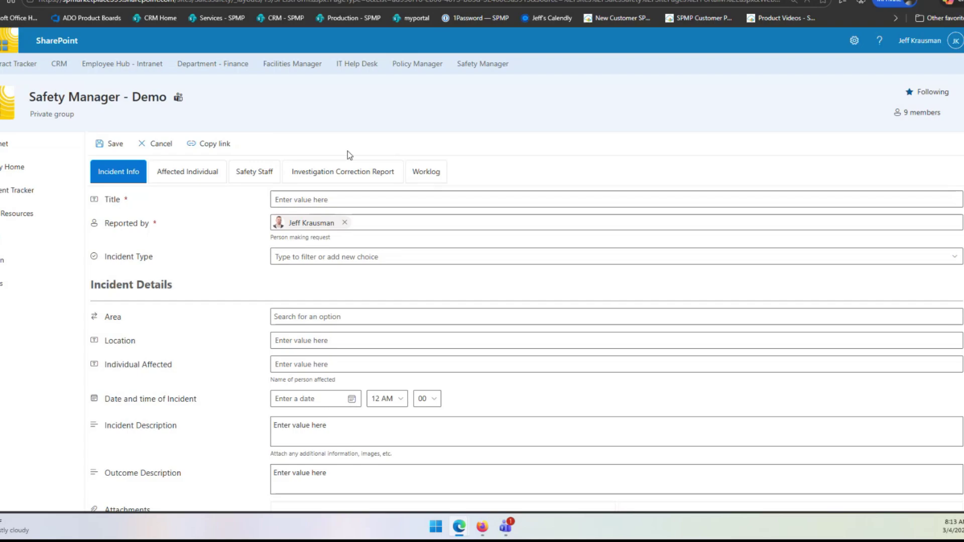
{"action": "left_click", "coordinate": [204, 179]}
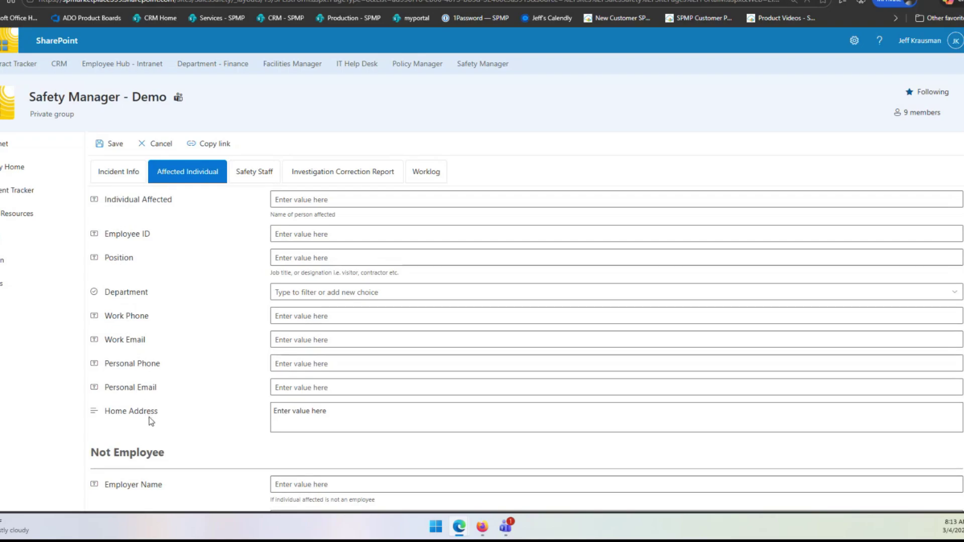
{"action": "scroll", "coordinate": [123, 390], "scroll_direction": "down", "scroll_amount": 2}
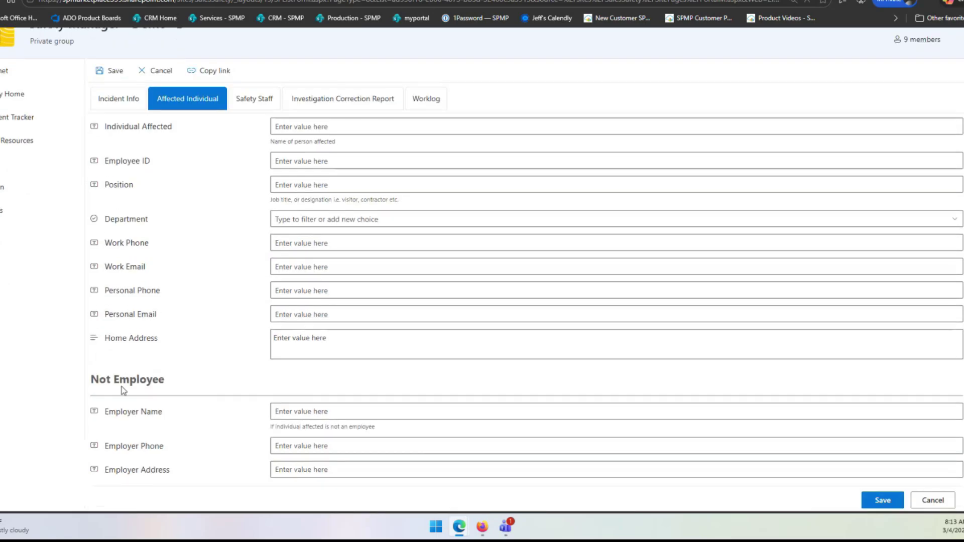
{"action": "left_click_drag", "start_coordinate": [100, 381], "coordinate": [153, 382]}
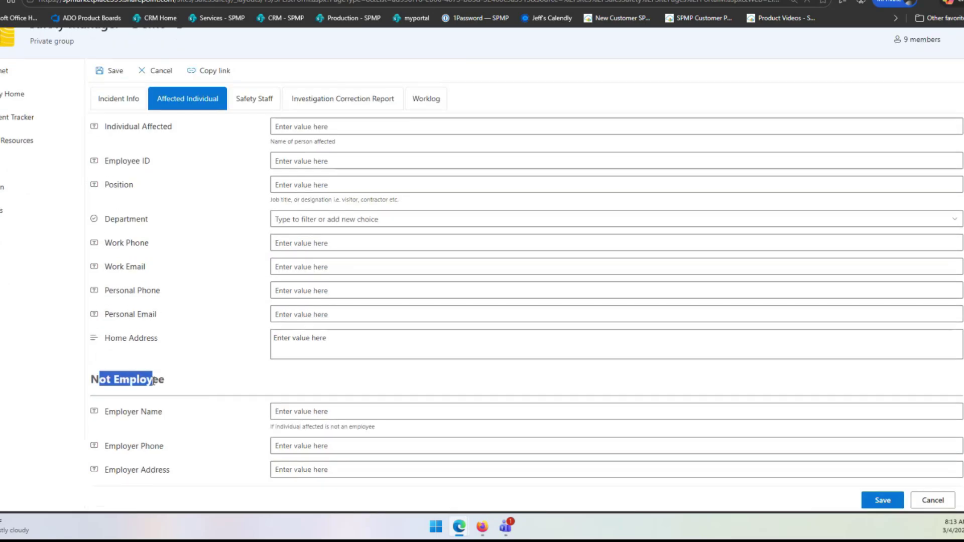
{"action": "left_click", "coordinate": [251, 389]}
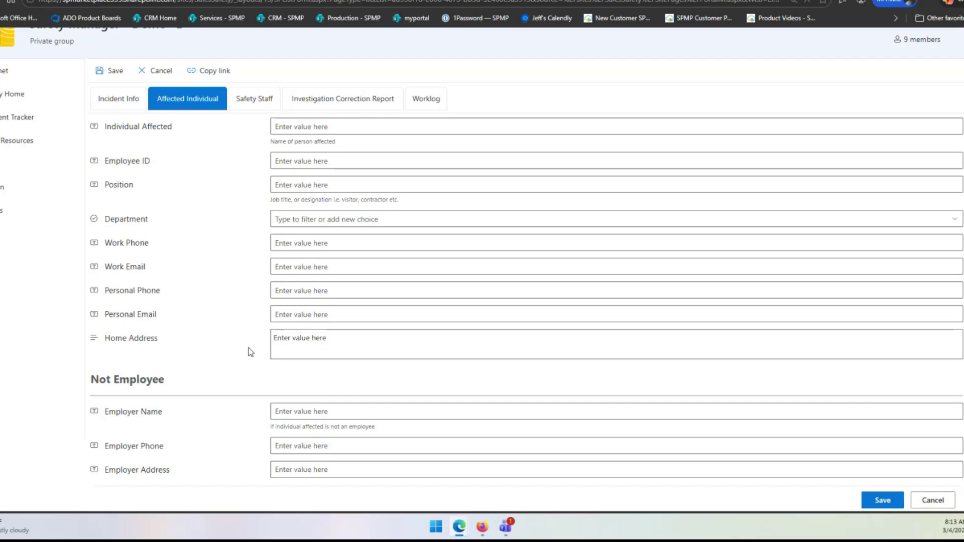
Set the incident's Status to 2. Assigned in the Safety Staff section.
{"action": "scroll", "coordinate": [248, 326], "scroll_direction": "up", "scroll_amount": 2}
{"action": "left_click", "coordinate": [260, 174]}
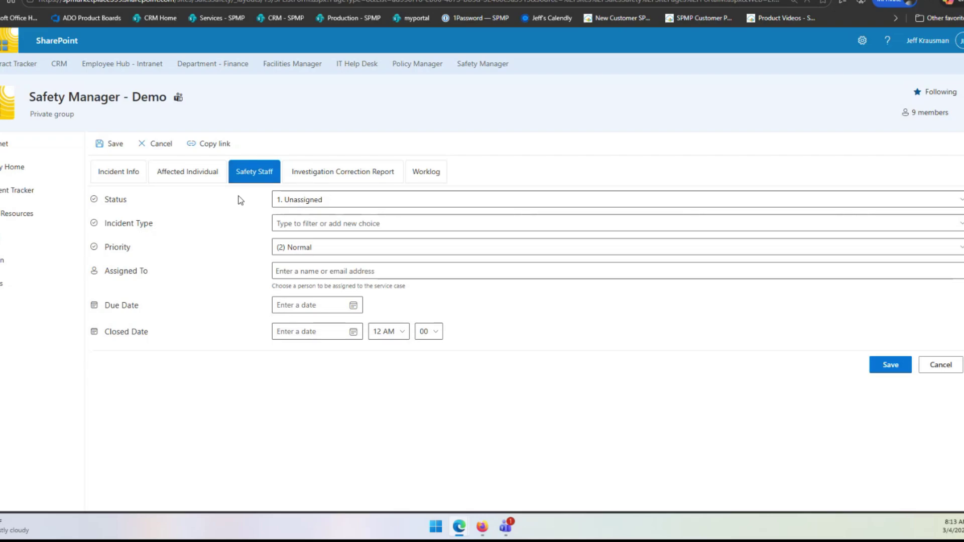
{"action": "left_click_drag", "start_coordinate": [105, 200], "coordinate": [132, 201]}
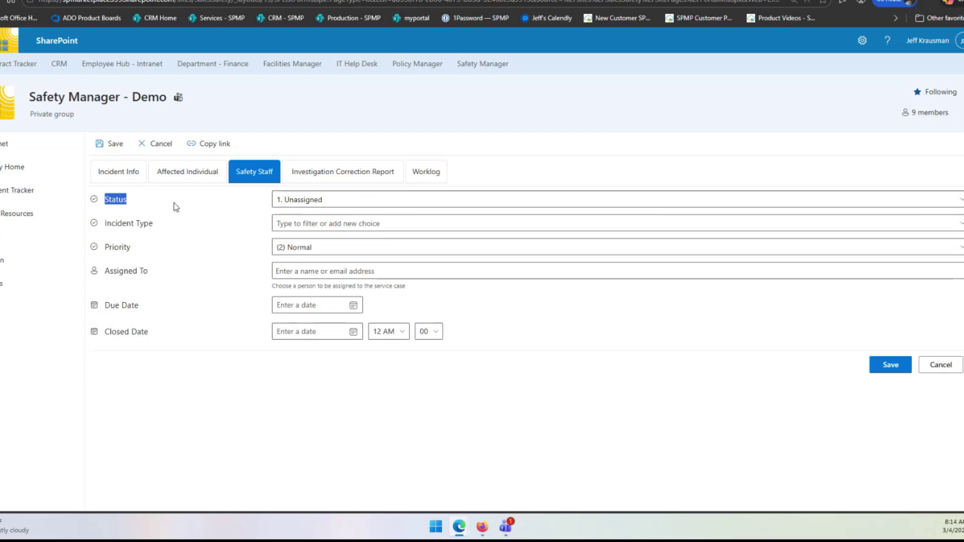
{"action": "left_click", "coordinate": [342, 199]}
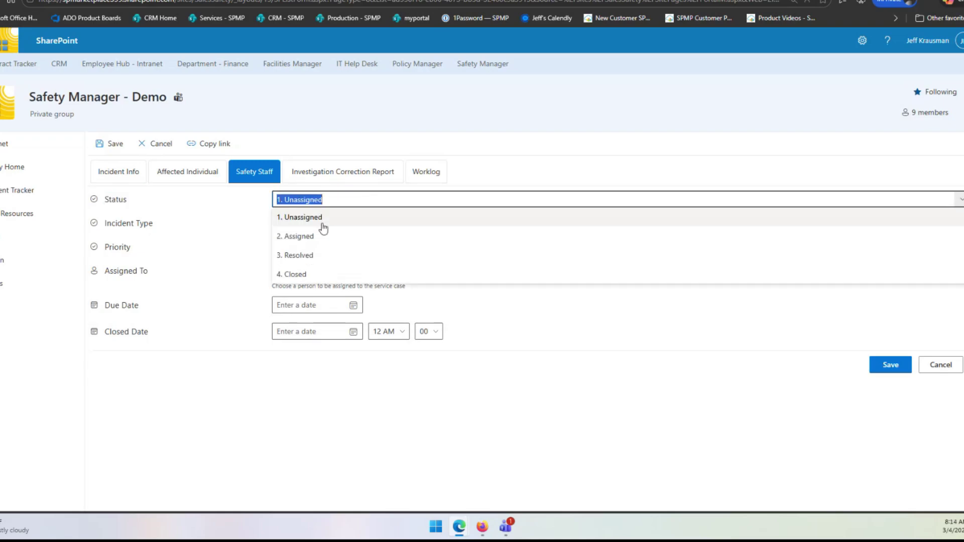
{"action": "left_click", "coordinate": [318, 237]}
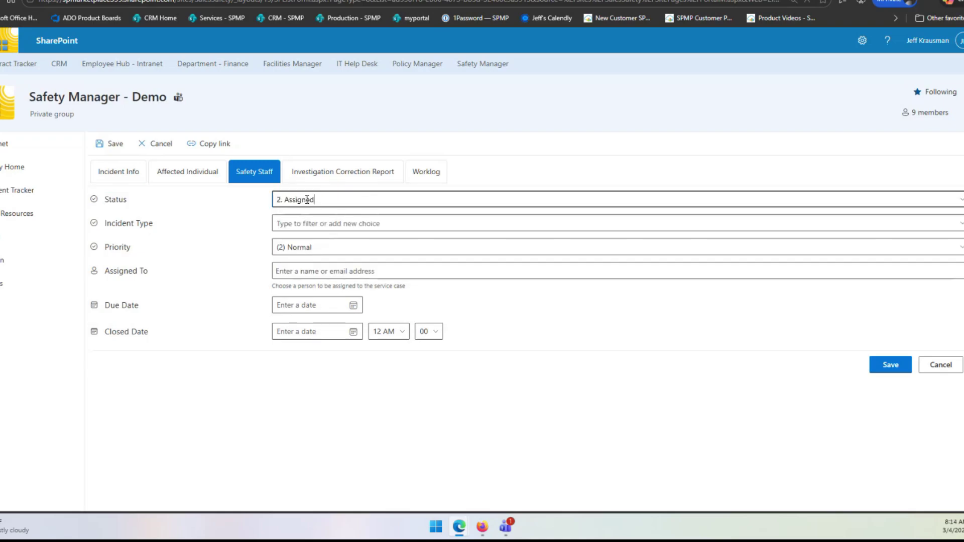
Review the Incident Type and Priority choices and the Assigned To field in the Safety Staff section.
{"action": "left_click", "coordinate": [329, 223]}
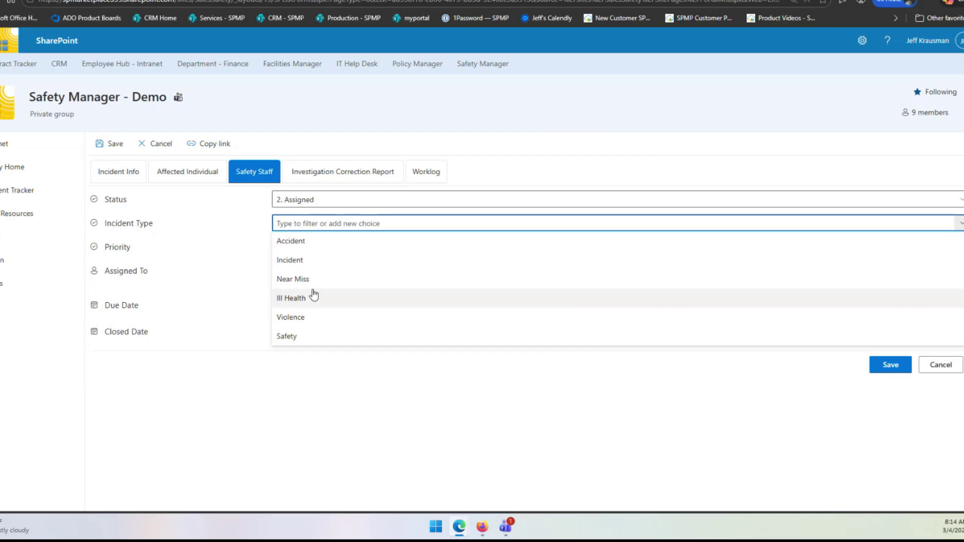
{"action": "left_click", "coordinate": [331, 221]}
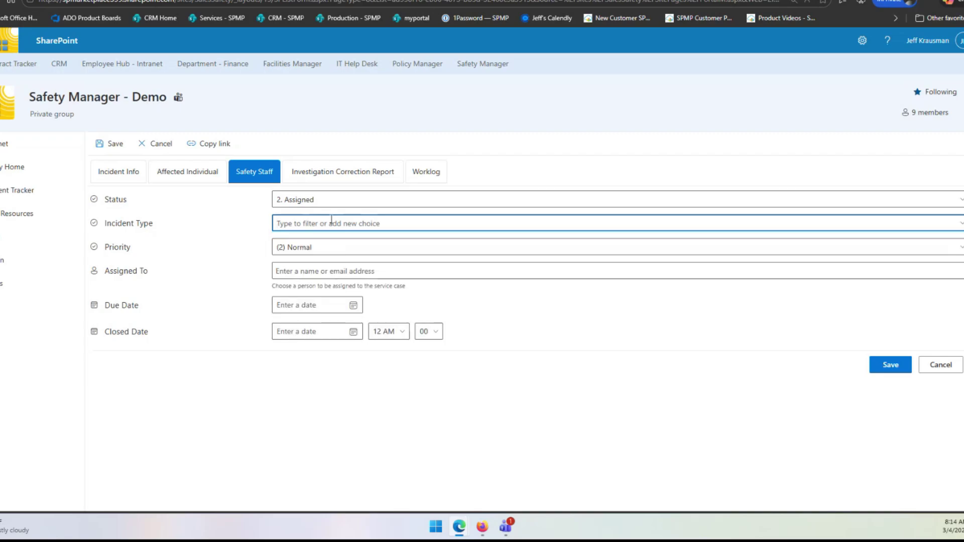
{"action": "left_click", "coordinate": [327, 246]}
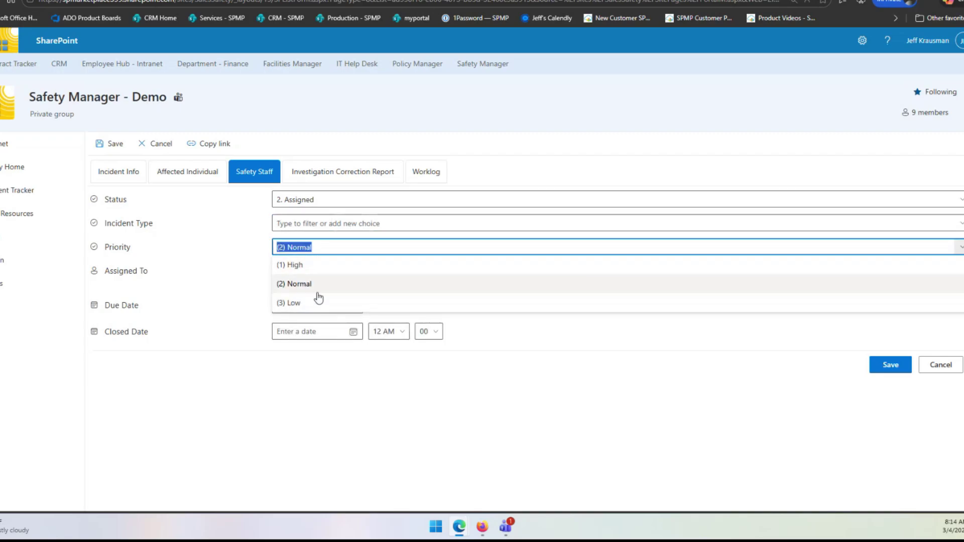
{"action": "left_click", "coordinate": [340, 248]}
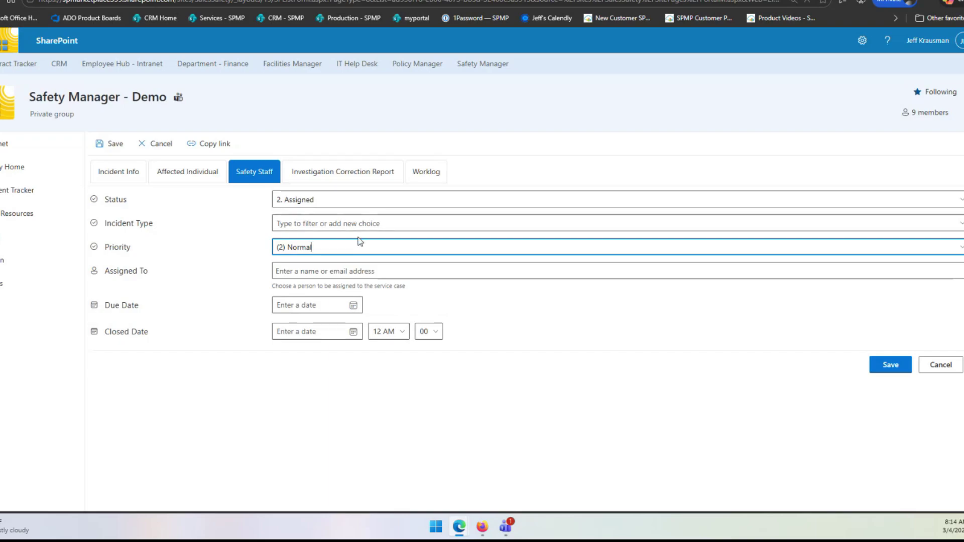
{"action": "left_click", "coordinate": [322, 271]}
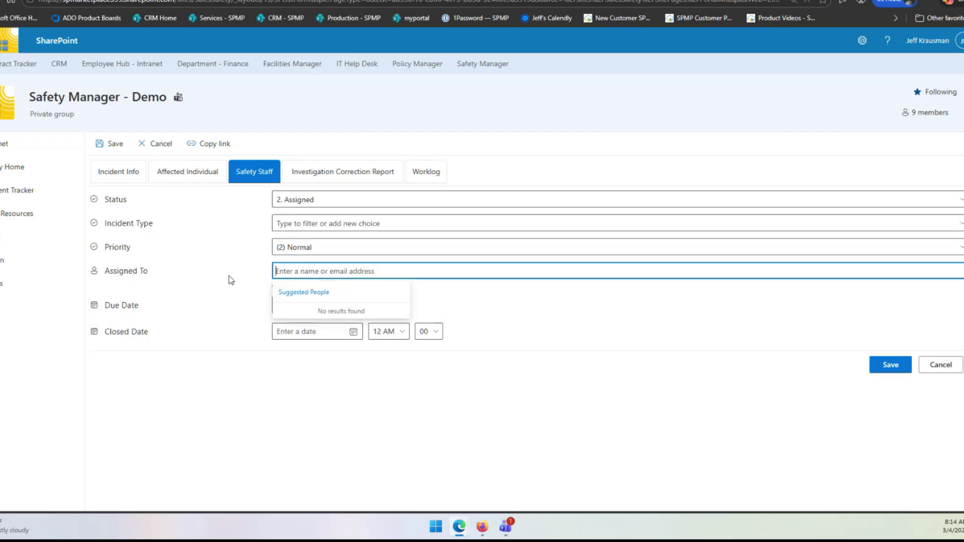
{"action": "left_click", "coordinate": [484, 290]}
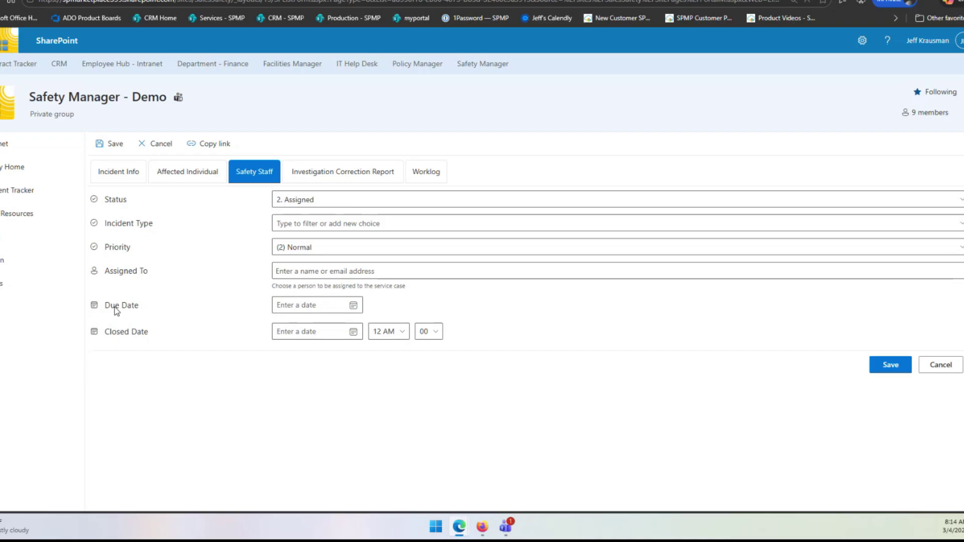
Review the Case Classification choices in the Reporting part of the Investigation Correction Report.
{"action": "left_click", "coordinate": [363, 182]}
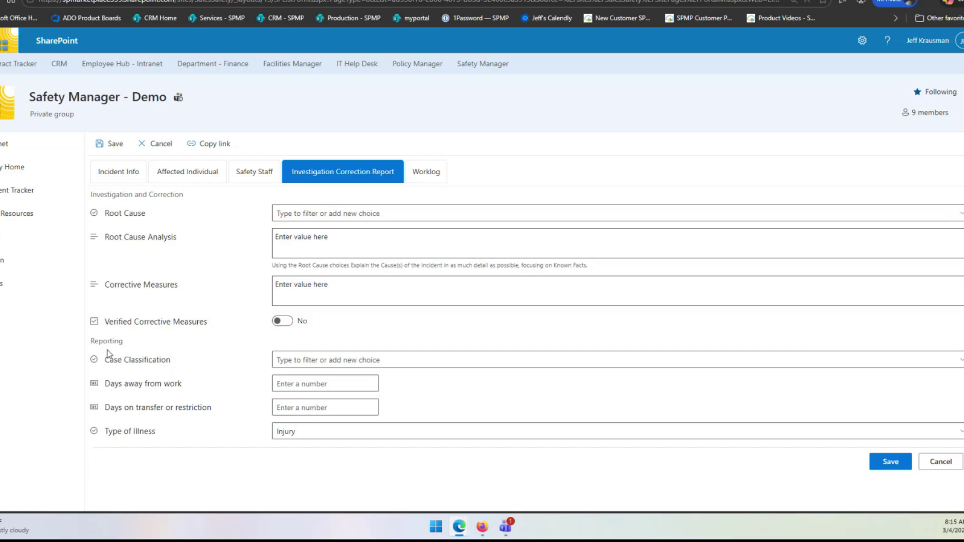
{"action": "left_click", "coordinate": [313, 359]}
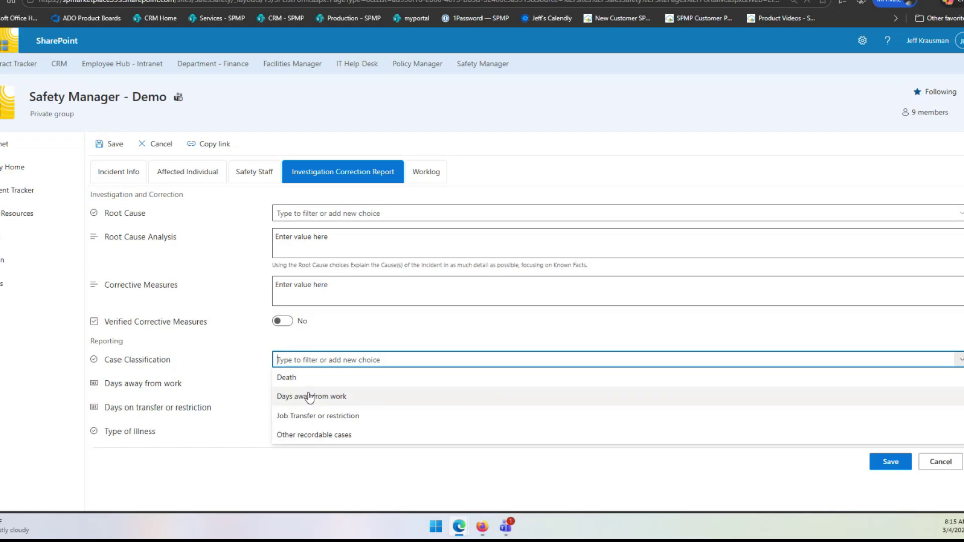
{"action": "left_click", "coordinate": [113, 390]}
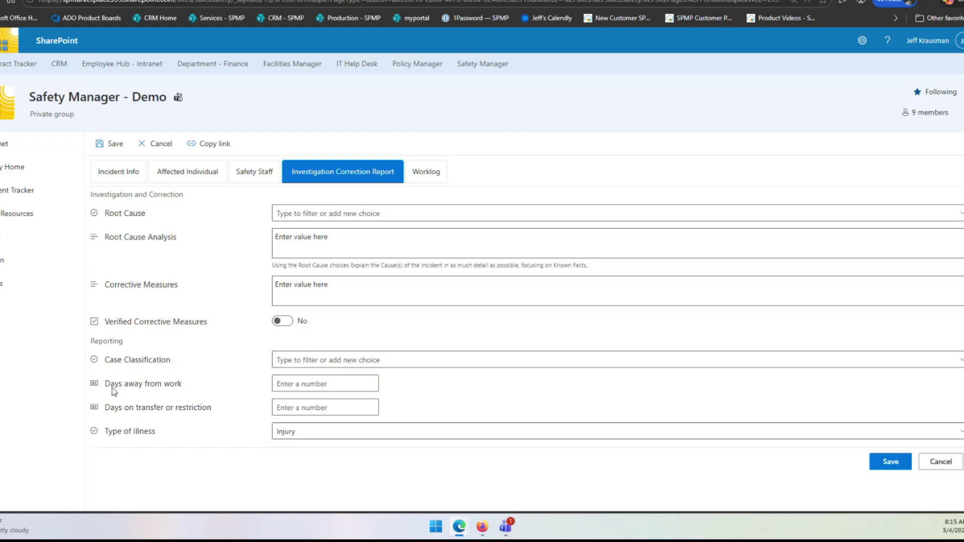
Review the Worklog section of the new incident form and close the form without saving.
{"action": "left_click", "coordinate": [435, 171]}
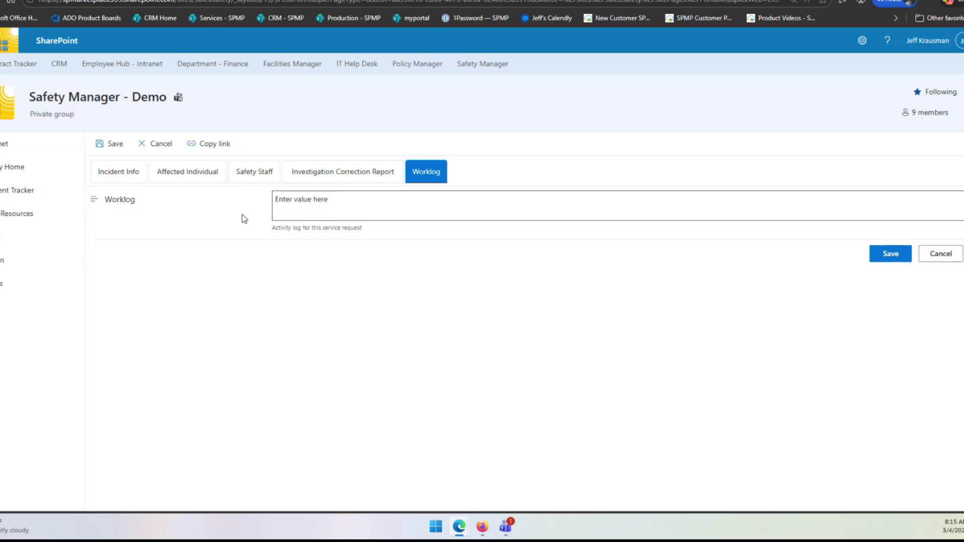
{"action": "left_click", "coordinate": [937, 255]}
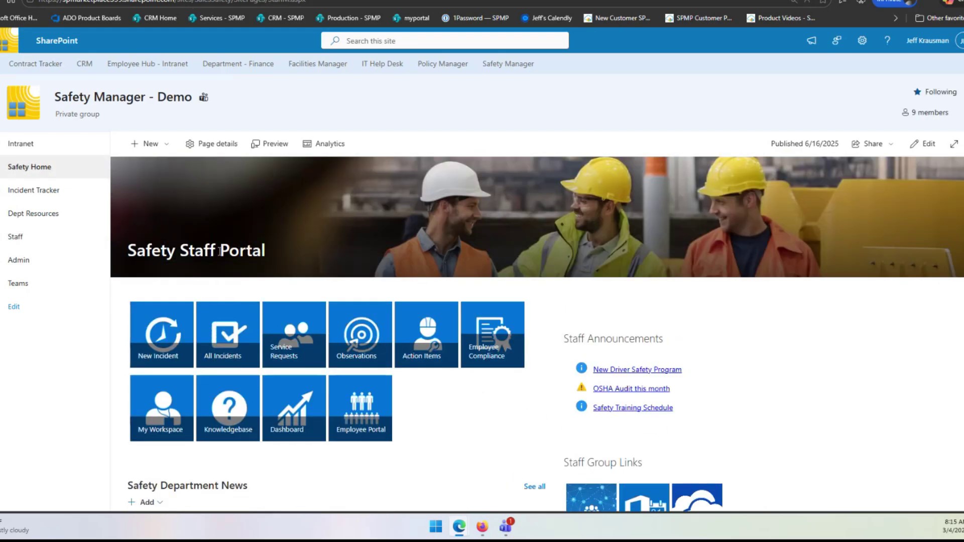
Open the list of all incidents and review its available views and export options.
{"action": "left_click", "coordinate": [229, 332]}
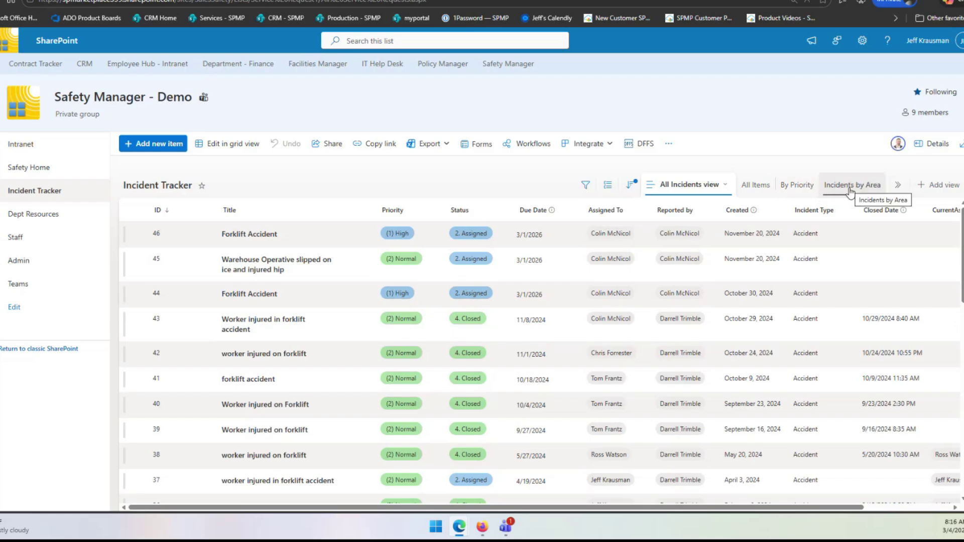
{"action": "left_click", "coordinate": [898, 185]}
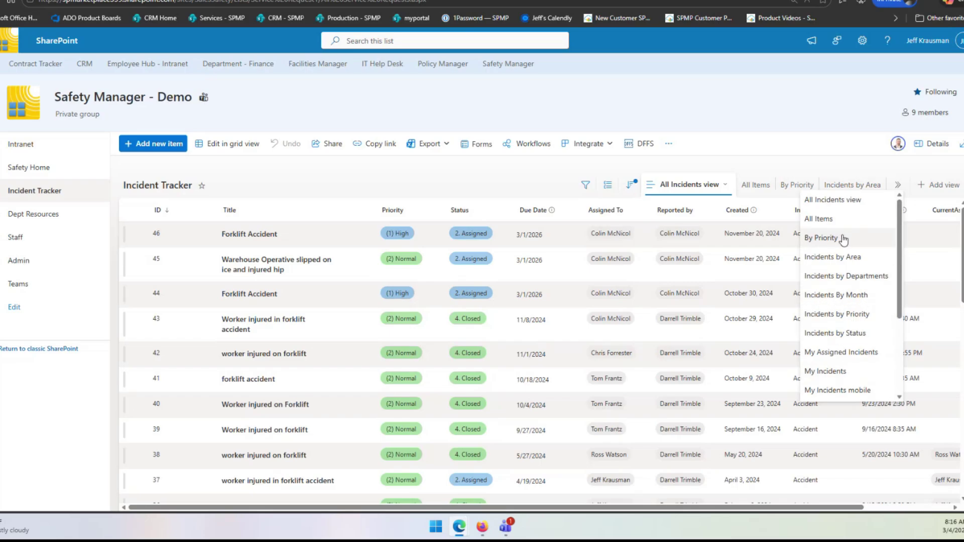
{"action": "left_click", "coordinate": [505, 180]}
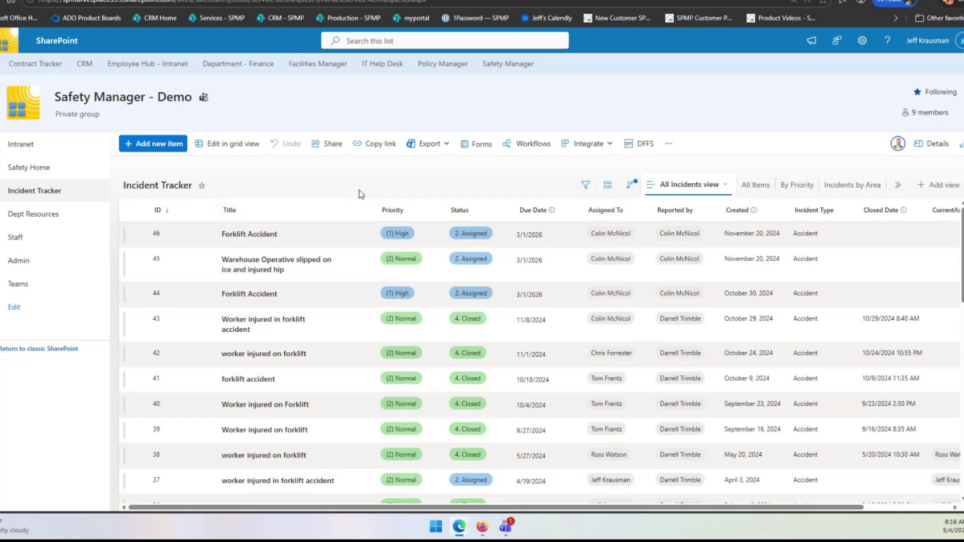
{"action": "left_click", "coordinate": [446, 144]}
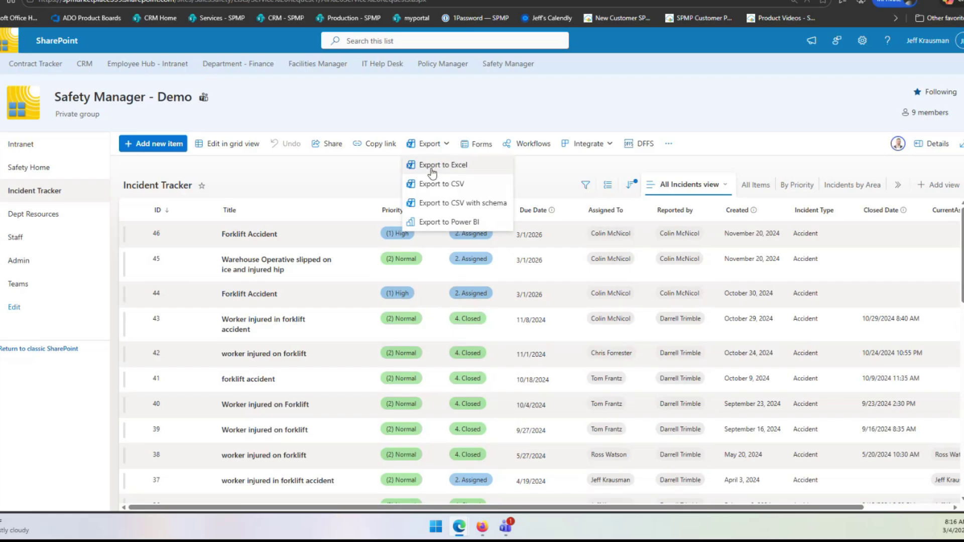
{"action": "left_click", "coordinate": [336, 176]}
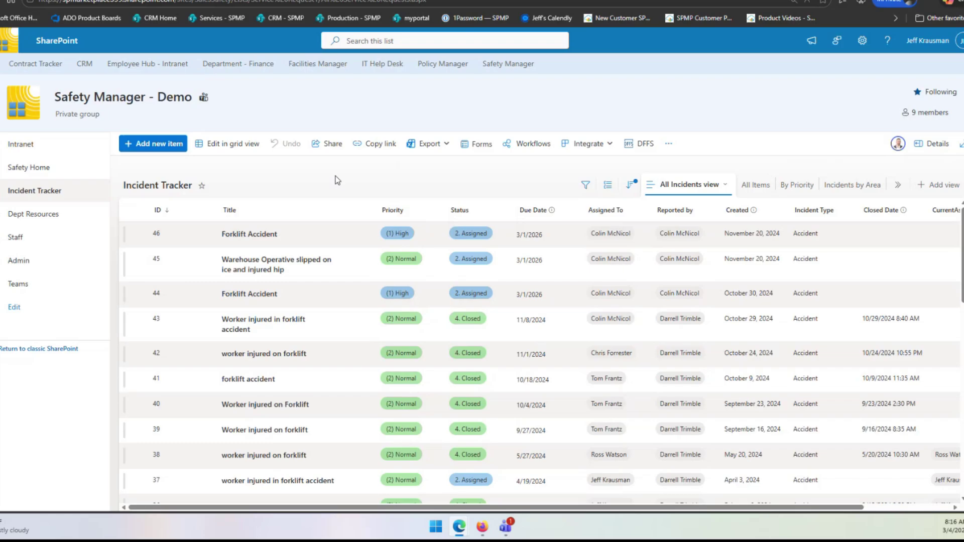
Open the Forklift Accident incident with ID 46 and review its incident info, affected individual and investigation correction report.
{"action": "left_click", "coordinate": [260, 237]}
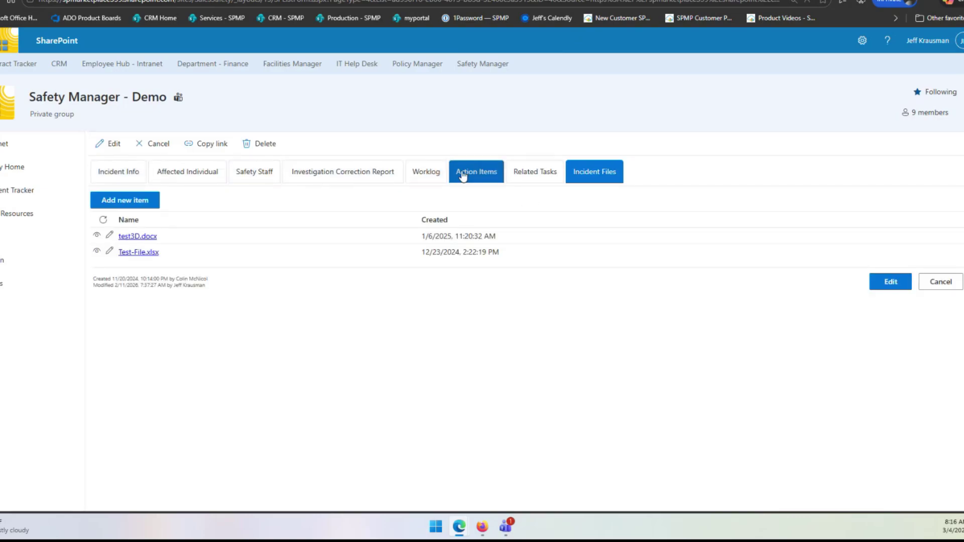
{"action": "left_click", "coordinate": [121, 176]}
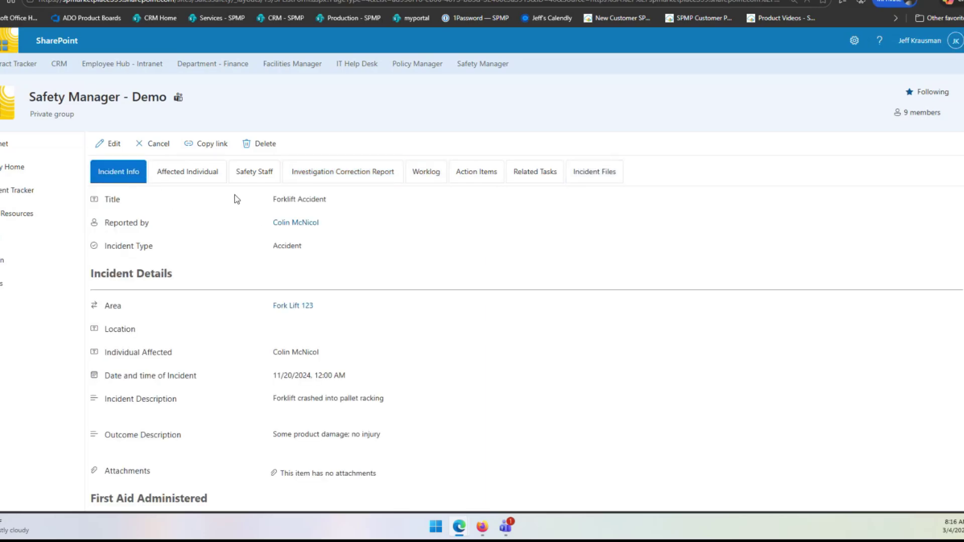
{"action": "scroll", "coordinate": [317, 399], "scroll_direction": "down", "scroll_amount": 2}
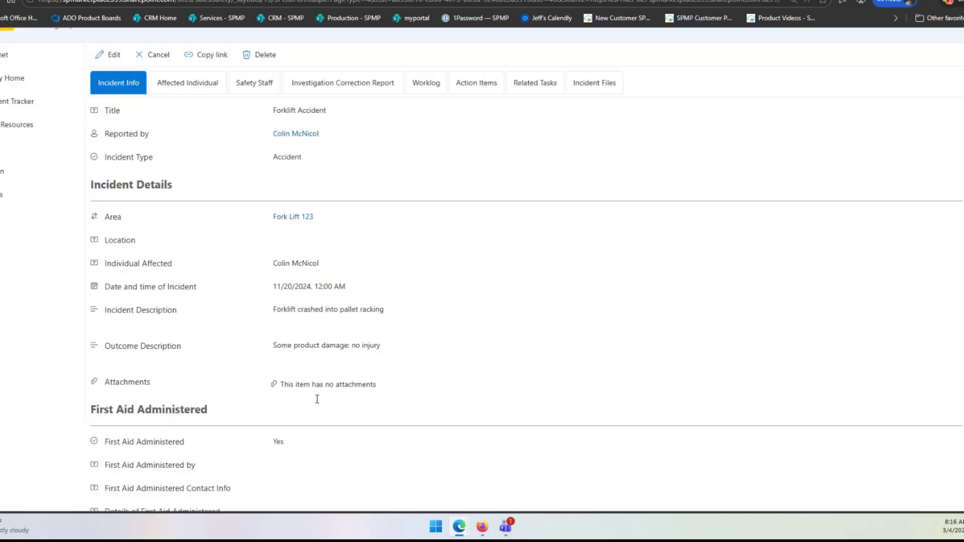
{"action": "scroll", "coordinate": [200, 366], "scroll_direction": "down", "scroll_amount": 7}
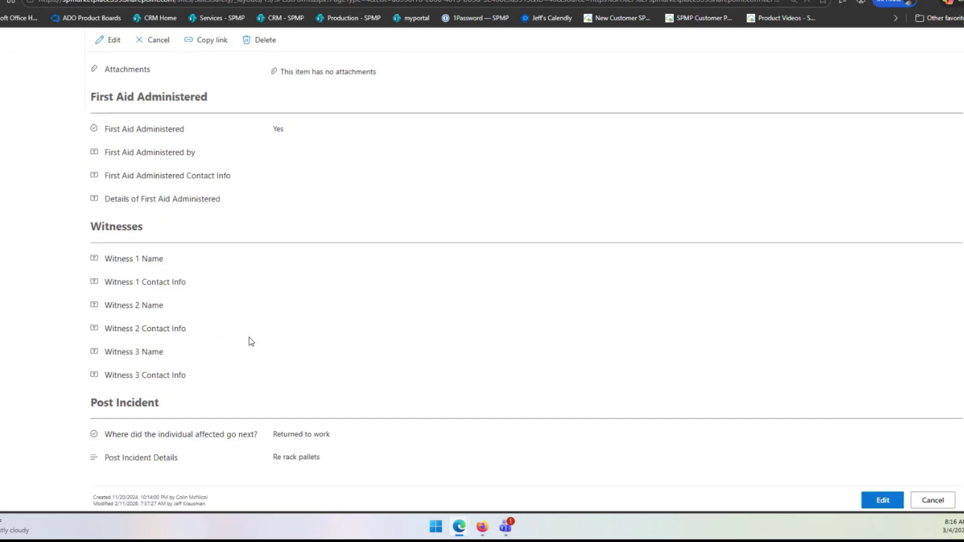
{"action": "scroll", "coordinate": [216, 174], "scroll_direction": "up", "scroll_amount": 8}
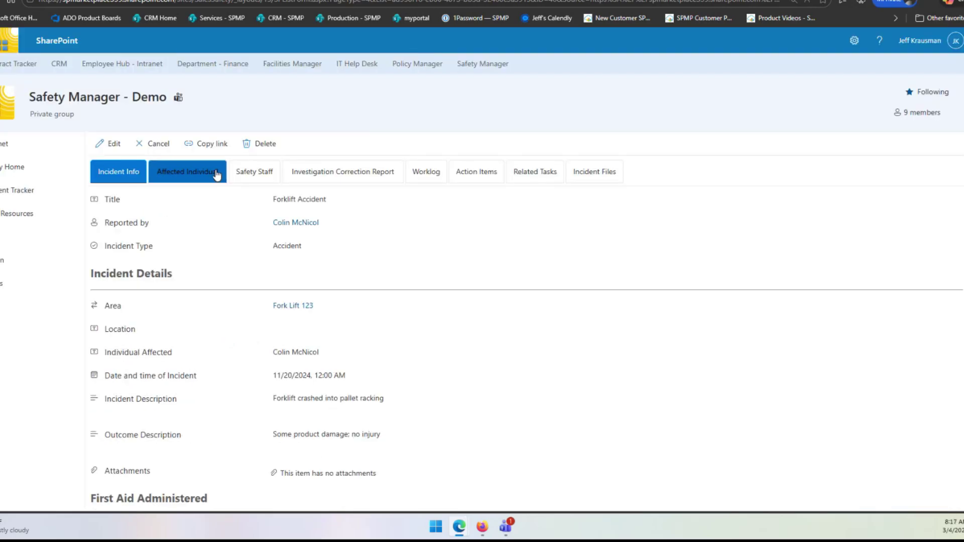
{"action": "left_click", "coordinate": [216, 174]}
{"action": "left_click", "coordinate": [306, 174]}
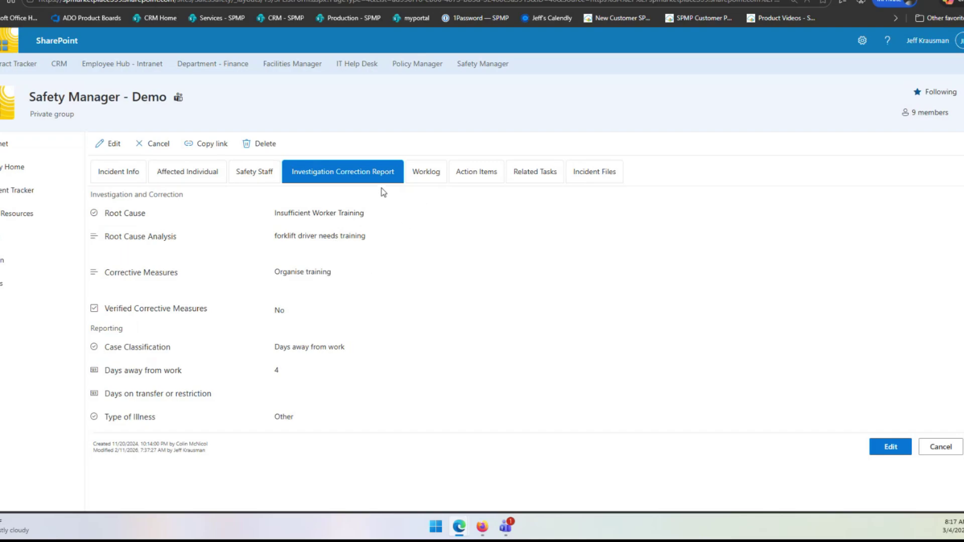
Open the incident's New Staff Training action item, review its action info and worklog, and close it without saving.
{"action": "left_click", "coordinate": [476, 172]}
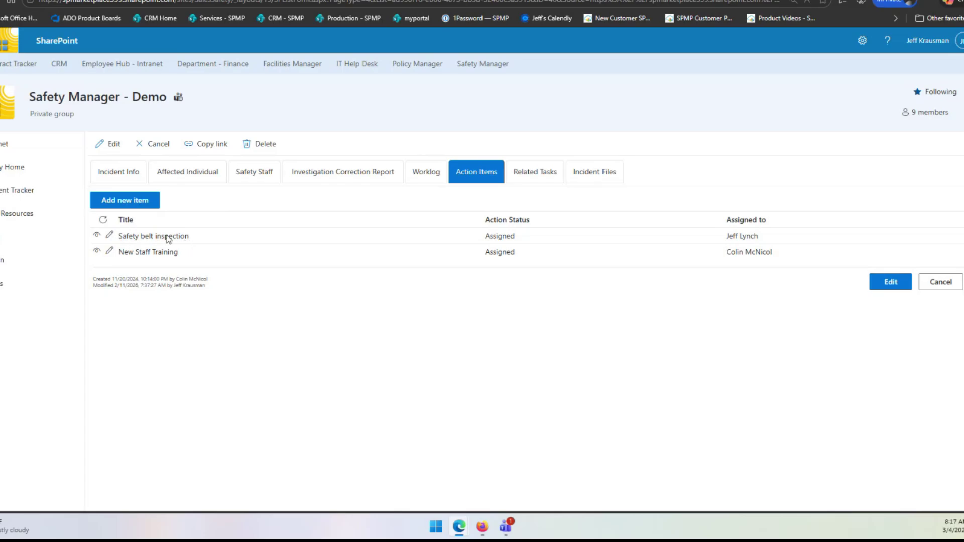
{"action": "left_click", "coordinate": [109, 251]}
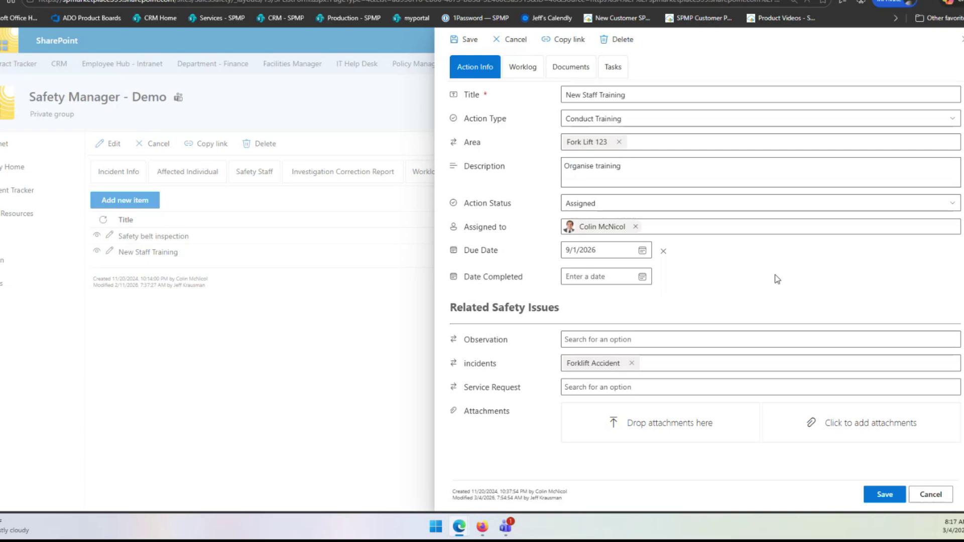
{"action": "left_click_drag", "start_coordinate": [498, 365], "coordinate": [447, 369]}
{"action": "left_click", "coordinate": [526, 70]}
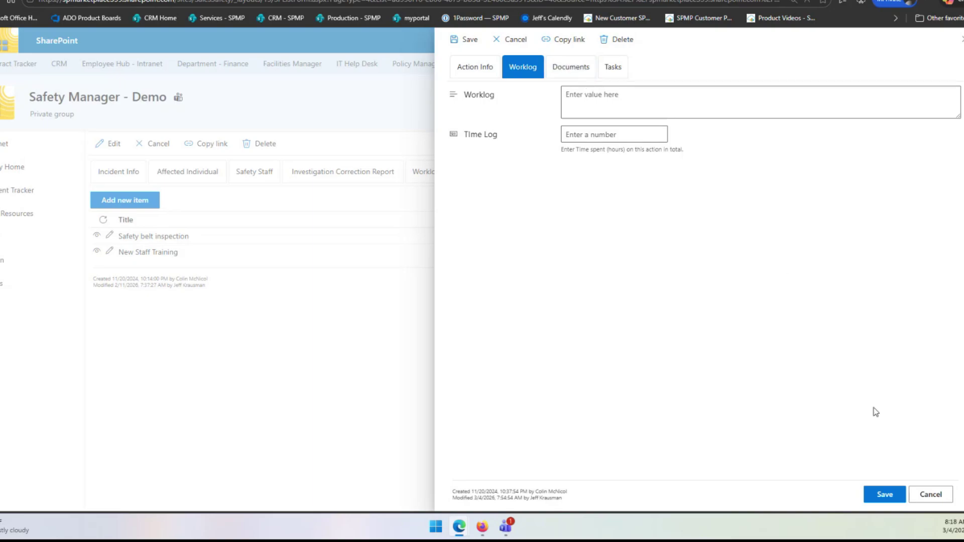
{"action": "left_click", "coordinate": [190, 253]}
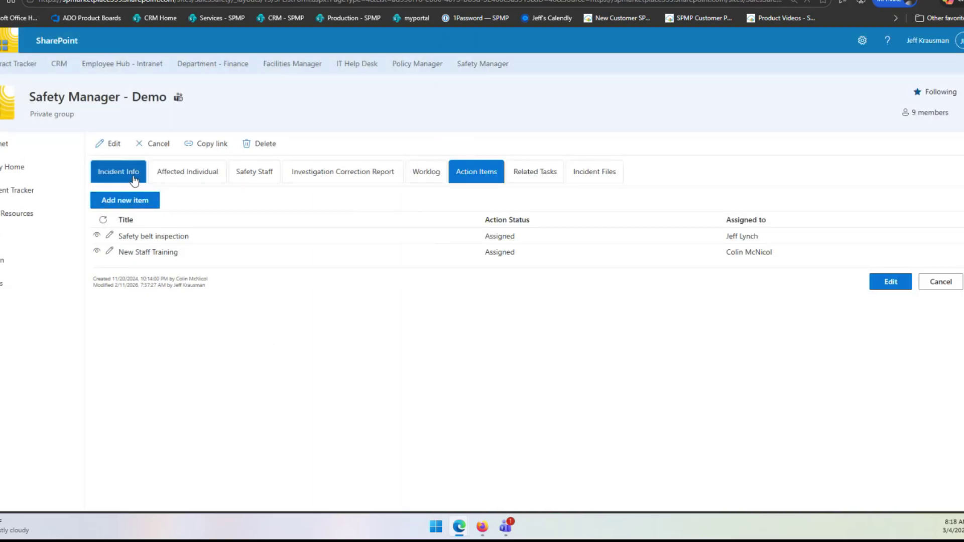
Show the files stored with the Forklift Accident incident.
{"action": "left_click", "coordinate": [606, 172]}
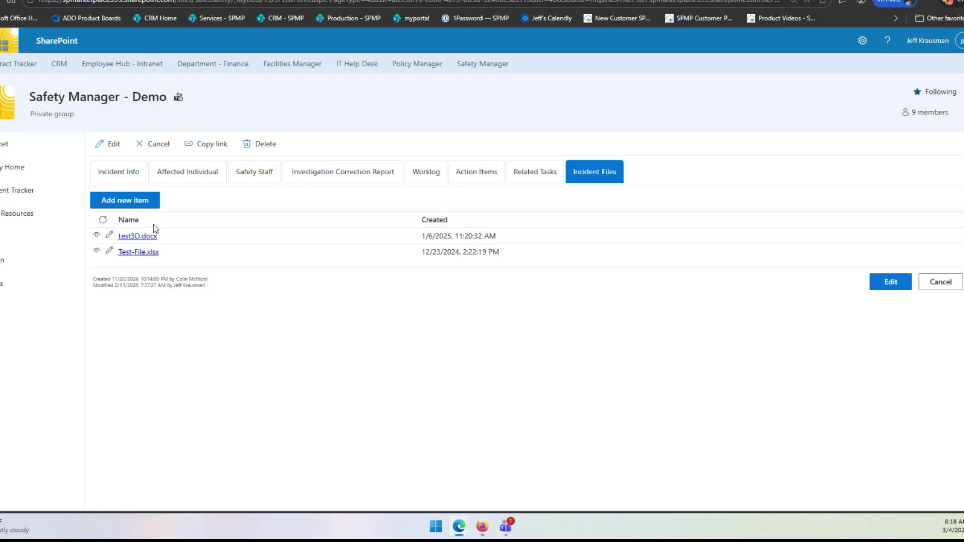